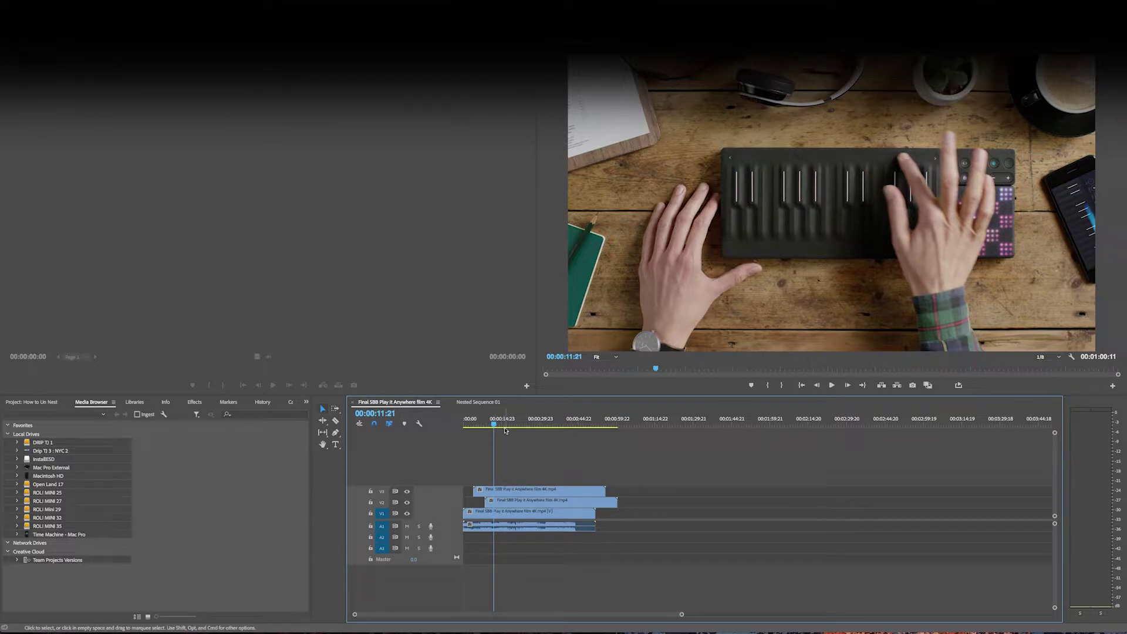
Step: Nest all the sequence's clips as 'Nested Sequence 02', then briefly view the Nested Sequence 01 tab
{"action": "left_click_drag", "start_coordinate": [520, 467], "coordinate": [515, 497]}
{"action": "right_click", "coordinate": [515, 498]}
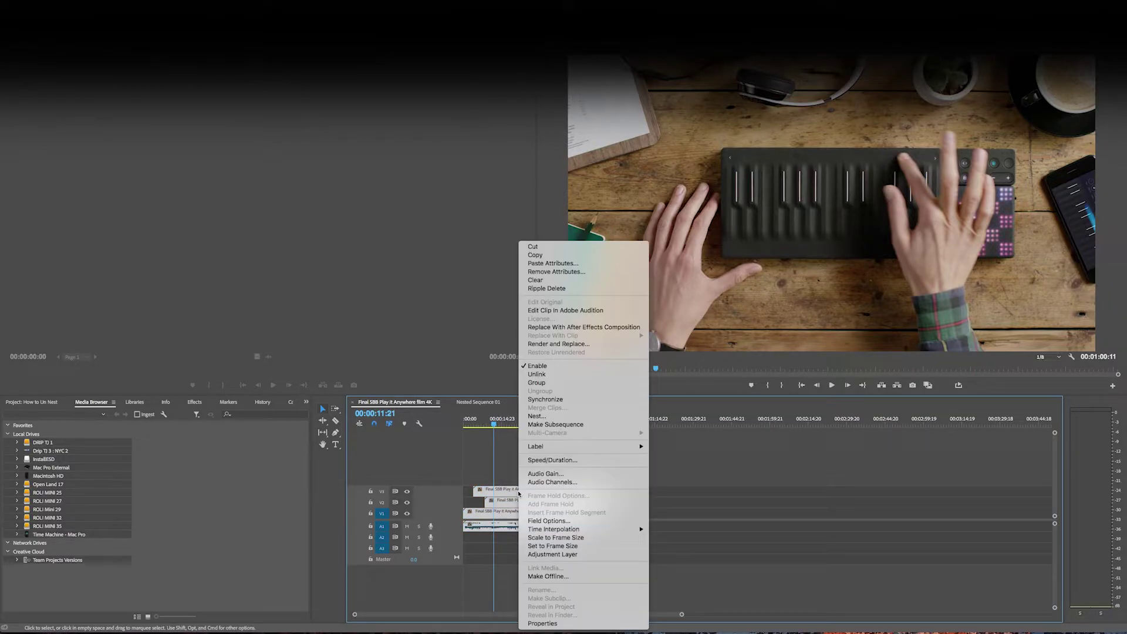
{"action": "left_click", "coordinate": [536, 415]}
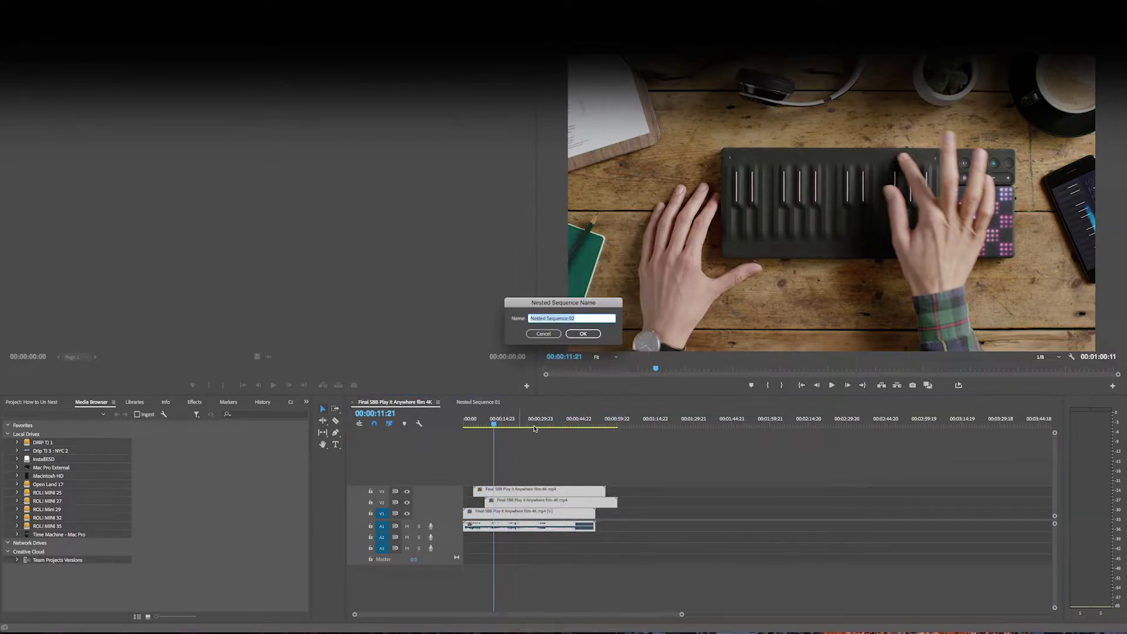
{"action": "left_click", "coordinate": [588, 334]}
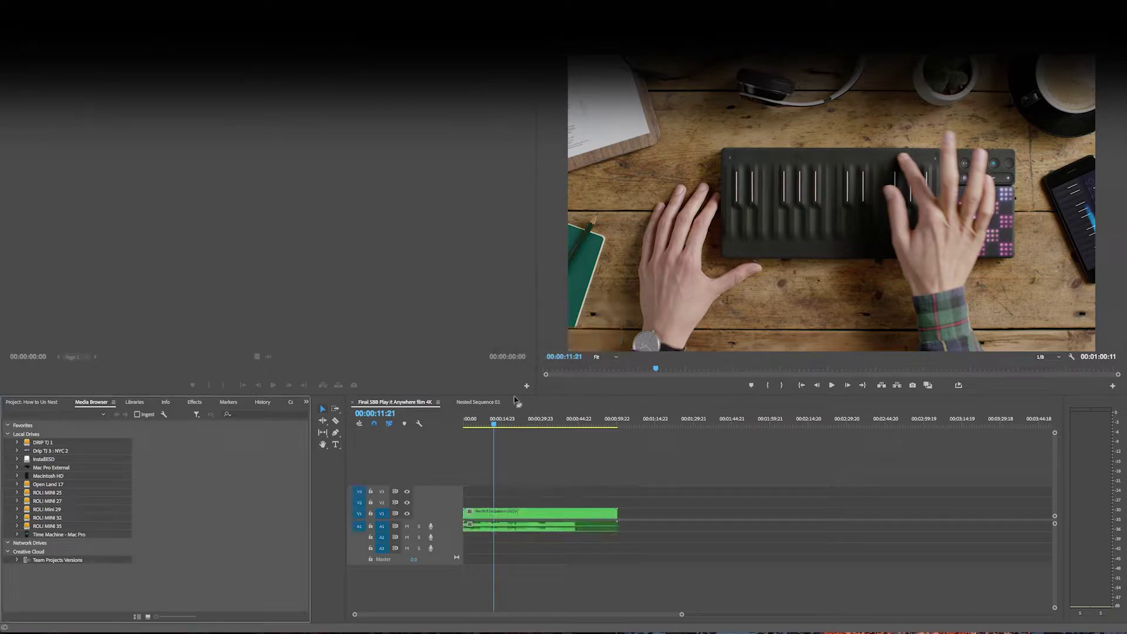
{"action": "left_click", "coordinate": [475, 404]}
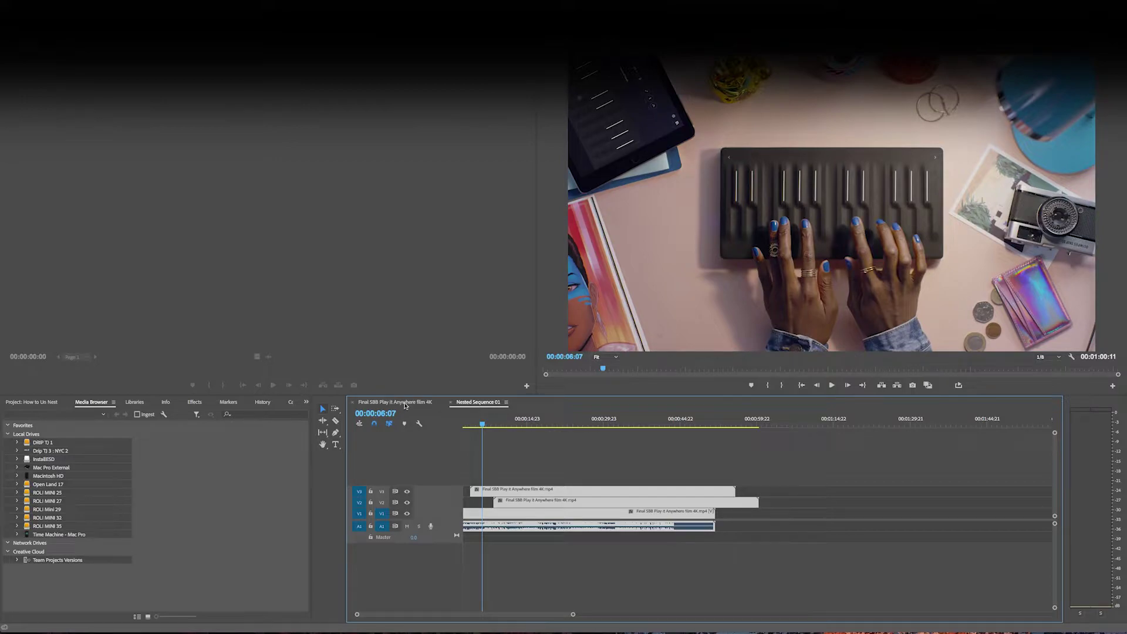
{"action": "left_click", "coordinate": [404, 404]}
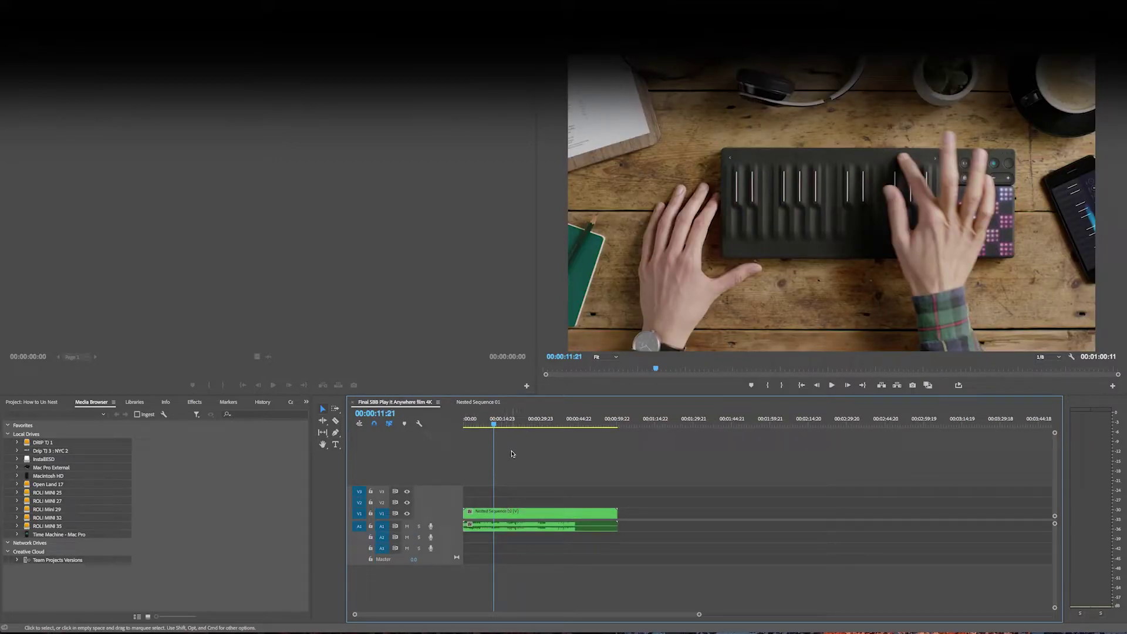
Step: Open the nested clip in its own timeline tab, select its clips, then return to the film sequence
{"action": "key", "text": "c"}
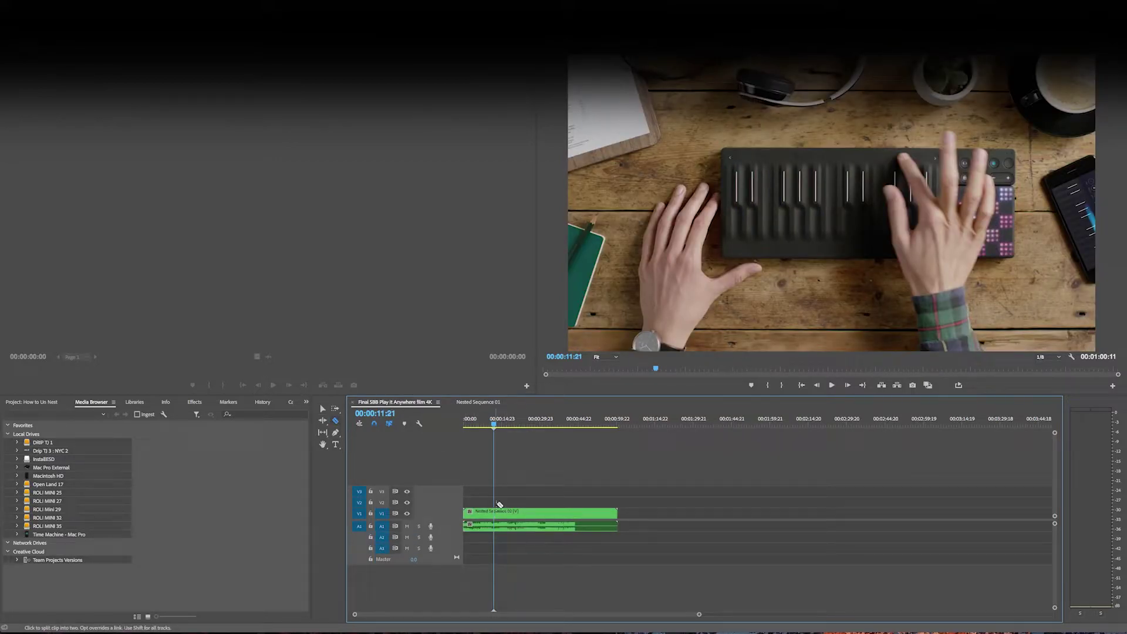
{"action": "key", "text": "v"}
{"action": "right_click", "coordinate": [512, 516]}
{"action": "left_click", "coordinate": [500, 514]}
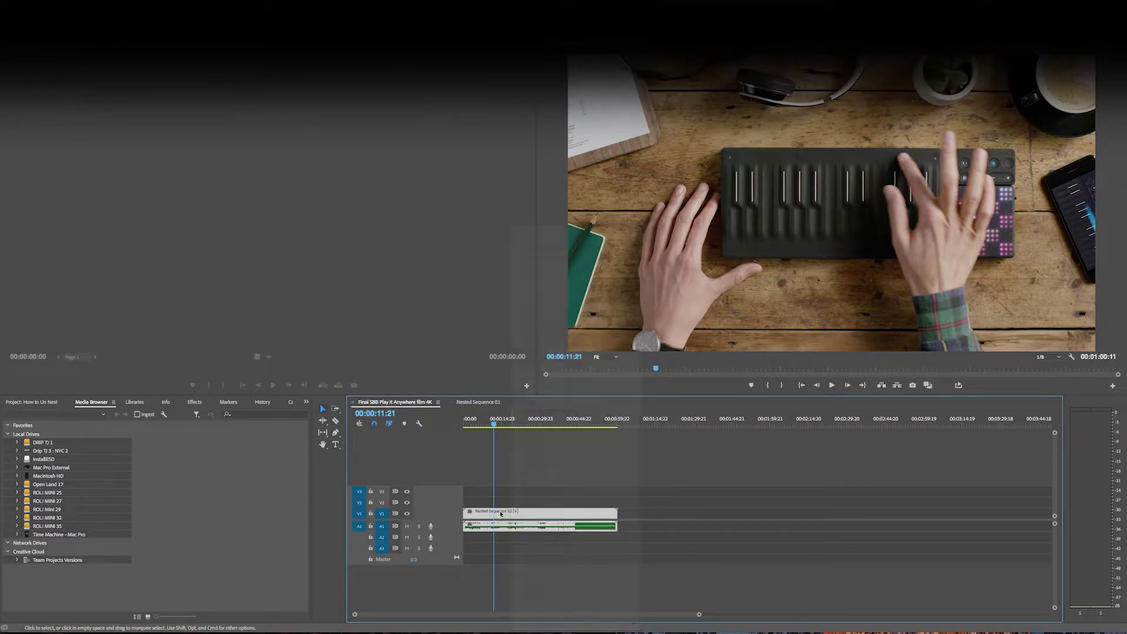
{"action": "double_click", "coordinate": [500, 514]}
{"action": "left_click_drag", "start_coordinate": [472, 476], "coordinate": [511, 525]}
{"action": "left_click", "coordinate": [420, 404]}
{"action": "left_click_drag", "start_coordinate": [639, 426], "coordinate": [792, 427]}
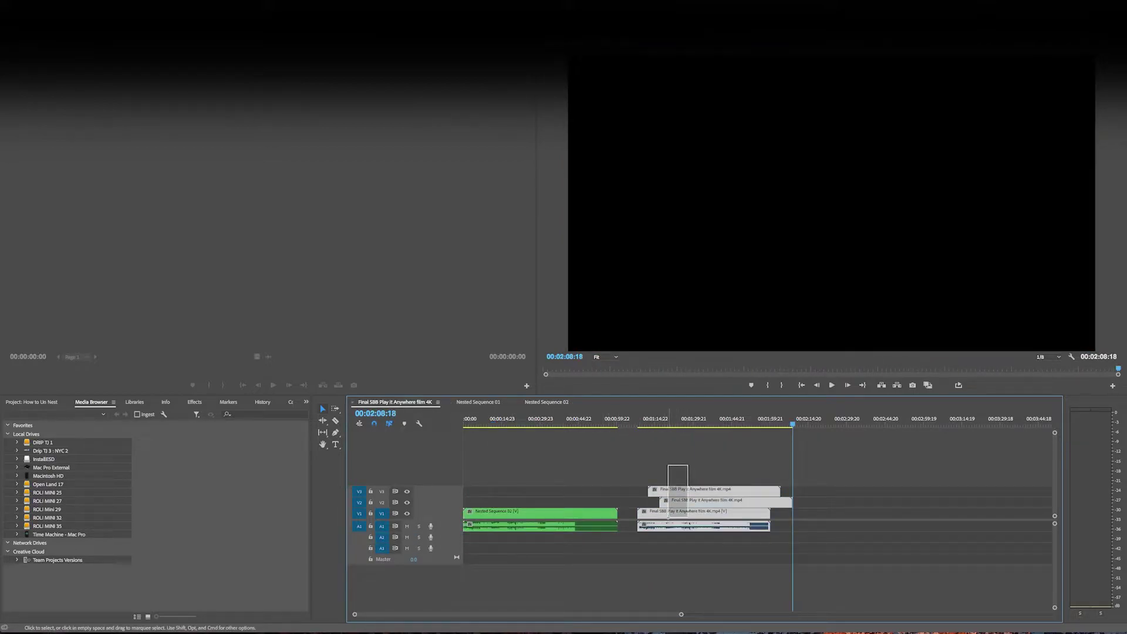
Step: Reveal the nested clip's source, Nested Sequence 02, in the Project panel
{"action": "left_click", "coordinate": [495, 423]}
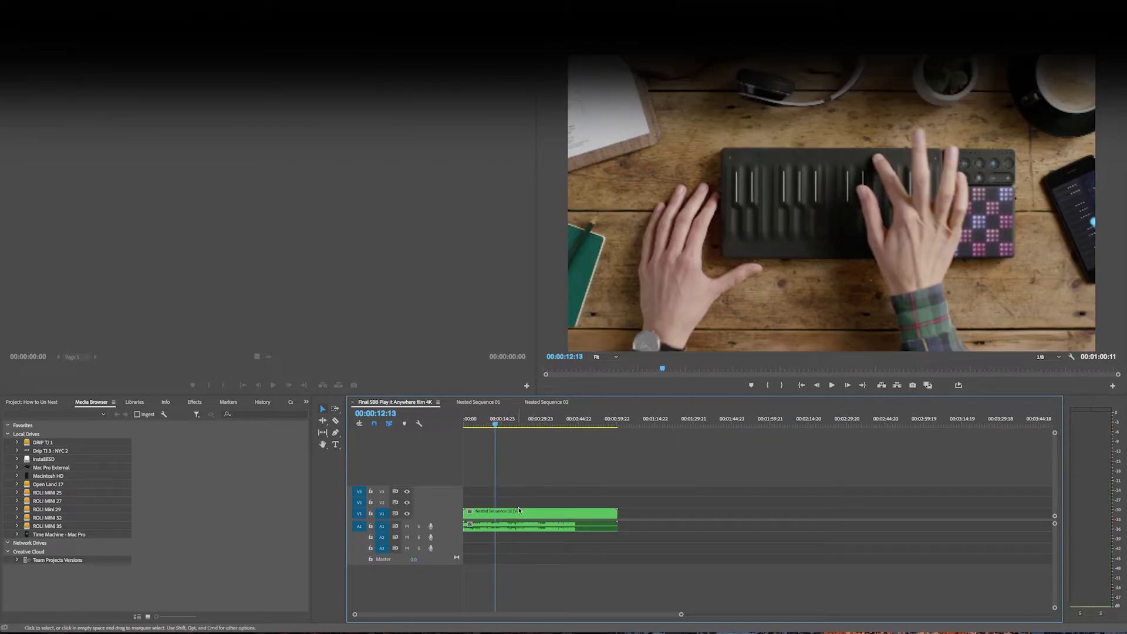
{"action": "right_click", "coordinate": [523, 514]}
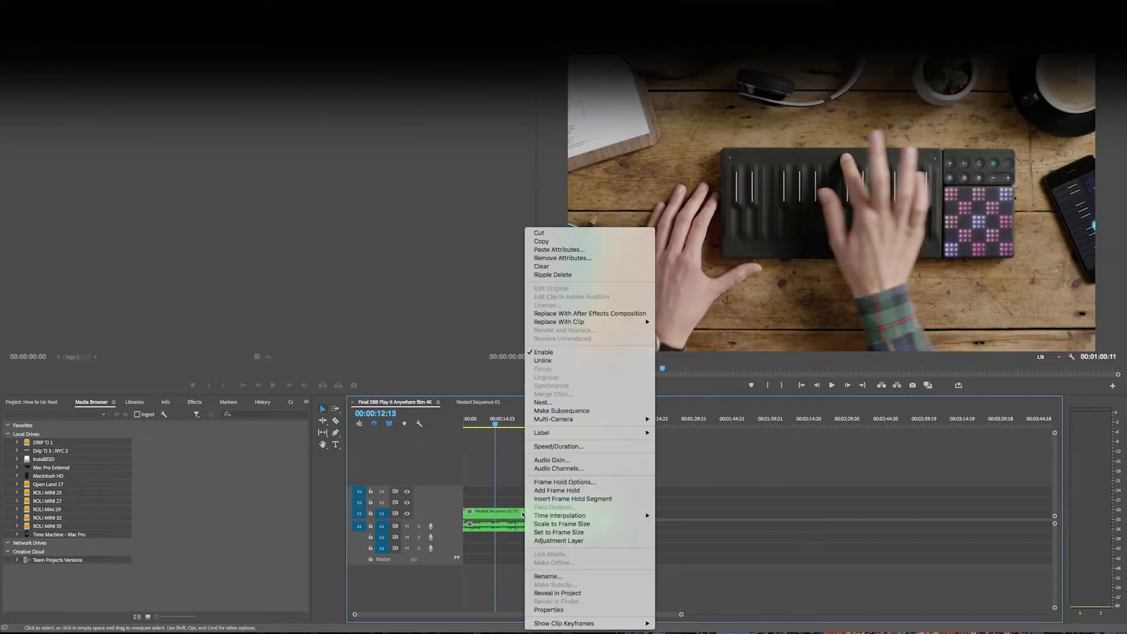
{"action": "left_click", "coordinate": [562, 593]}
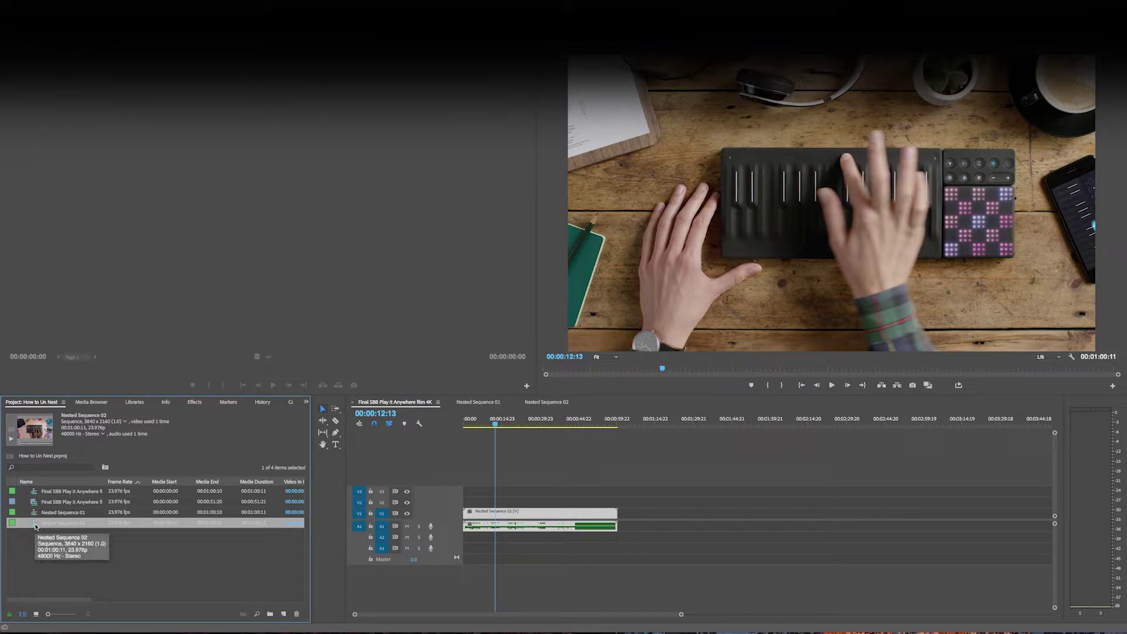
Step: Drag Nested Sequence 02 into the timeline after the clip, then delete that extra copy
{"action": "left_click", "coordinate": [360, 425]}
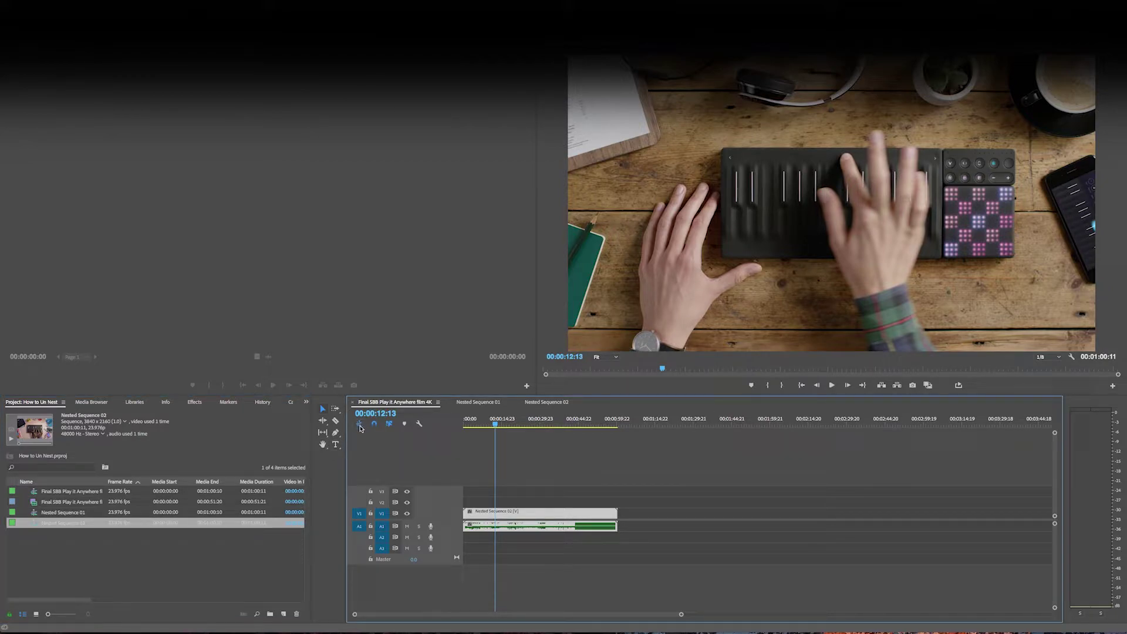
{"action": "left_click_drag", "start_coordinate": [37, 527], "coordinate": [670, 505]}
{"action": "left_click", "coordinate": [669, 505]}
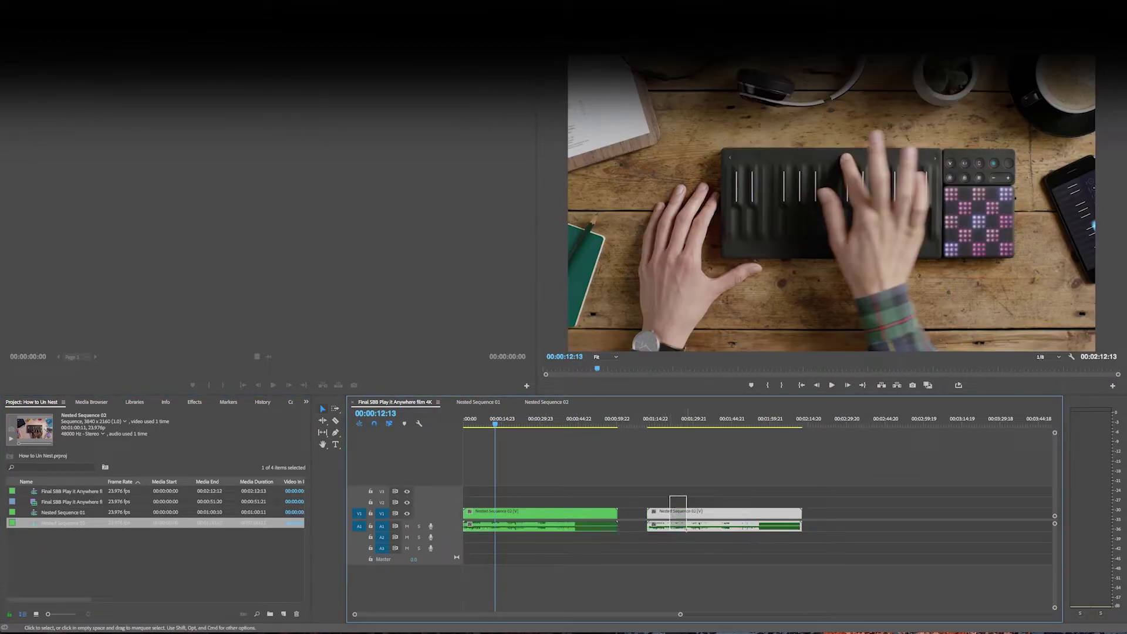
{"action": "key", "text": "Delete"}
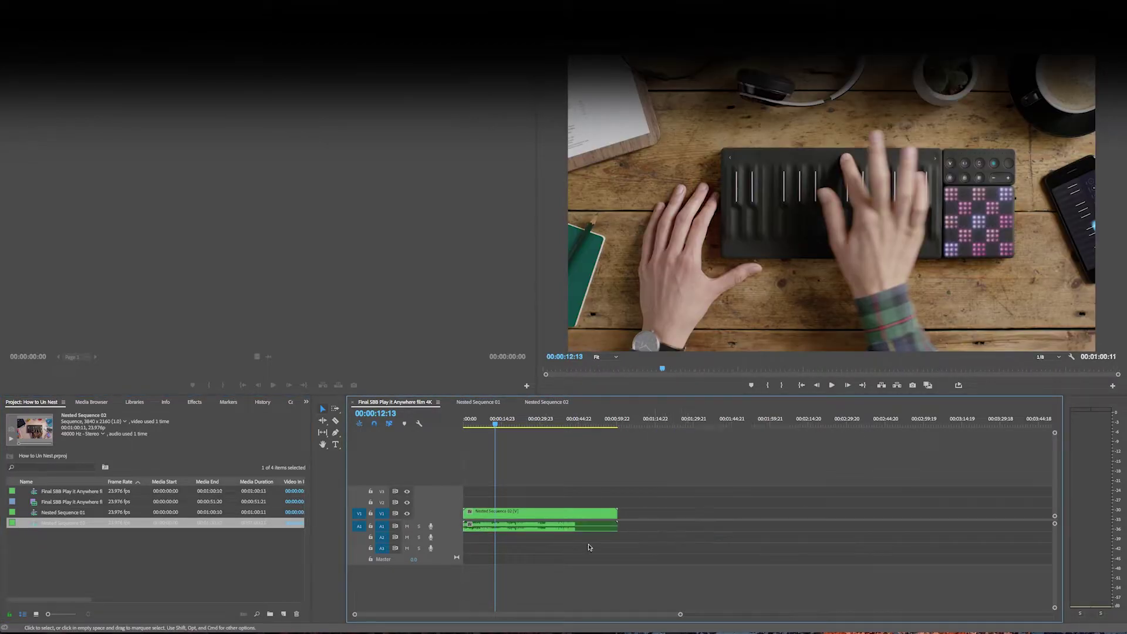
Step: Turn off nested insertion and drag Nested Sequence 02 onto the timeline as individual clips
{"action": "left_click", "coordinate": [359, 423]}
{"action": "left_click", "coordinate": [99, 548]}
{"action": "left_click", "coordinate": [35, 527]}
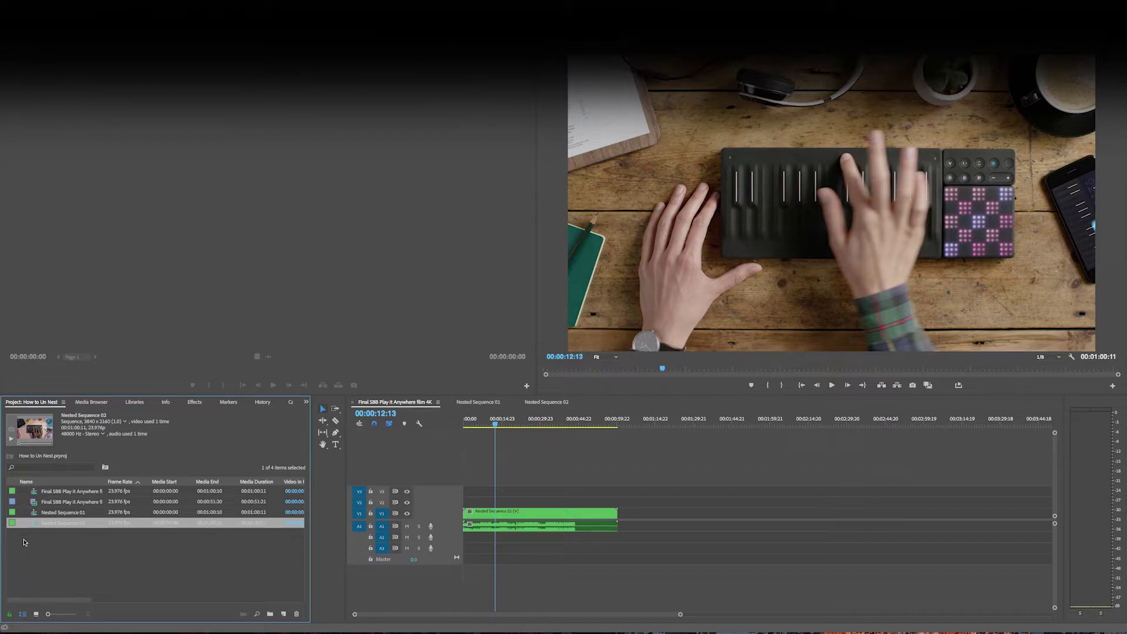
{"action": "left_click_drag", "start_coordinate": [35, 526], "coordinate": [651, 512]}
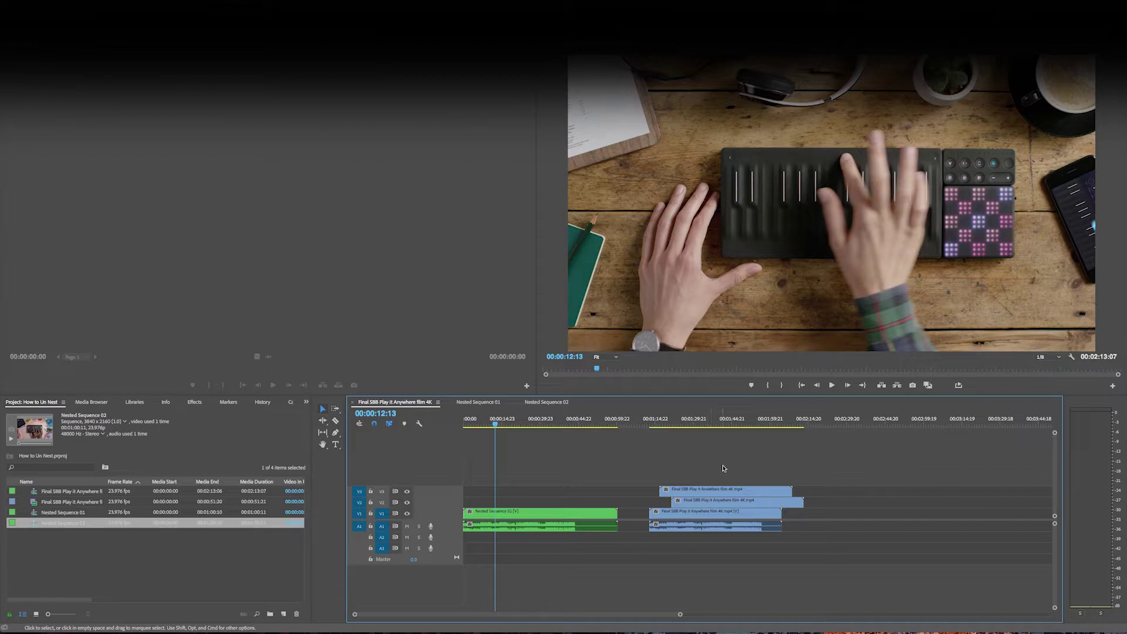
Step: Delete the added blue clips, then trim the nested clips' end and start edges shorter
{"action": "left_click_drag", "start_coordinate": [724, 468], "coordinate": [698, 532]}
{"action": "left_click_drag", "start_coordinate": [697, 471], "coordinate": [703, 520]}
{"action": "key", "text": "Delete"}
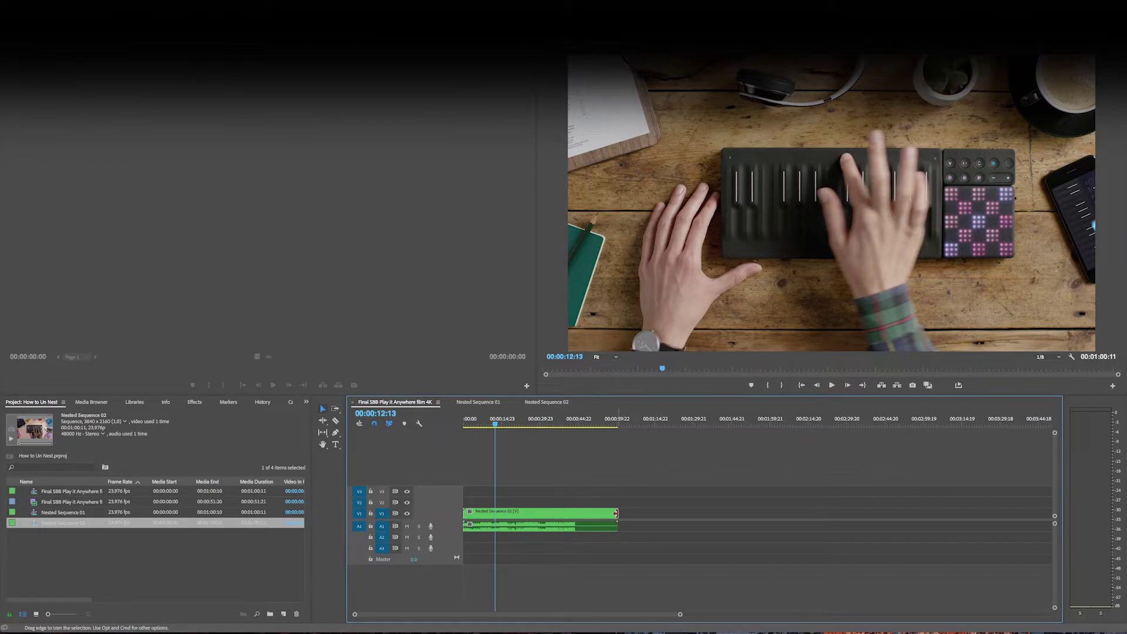
{"action": "left_click_drag", "start_coordinate": [615, 513], "coordinate": [665, 516]}
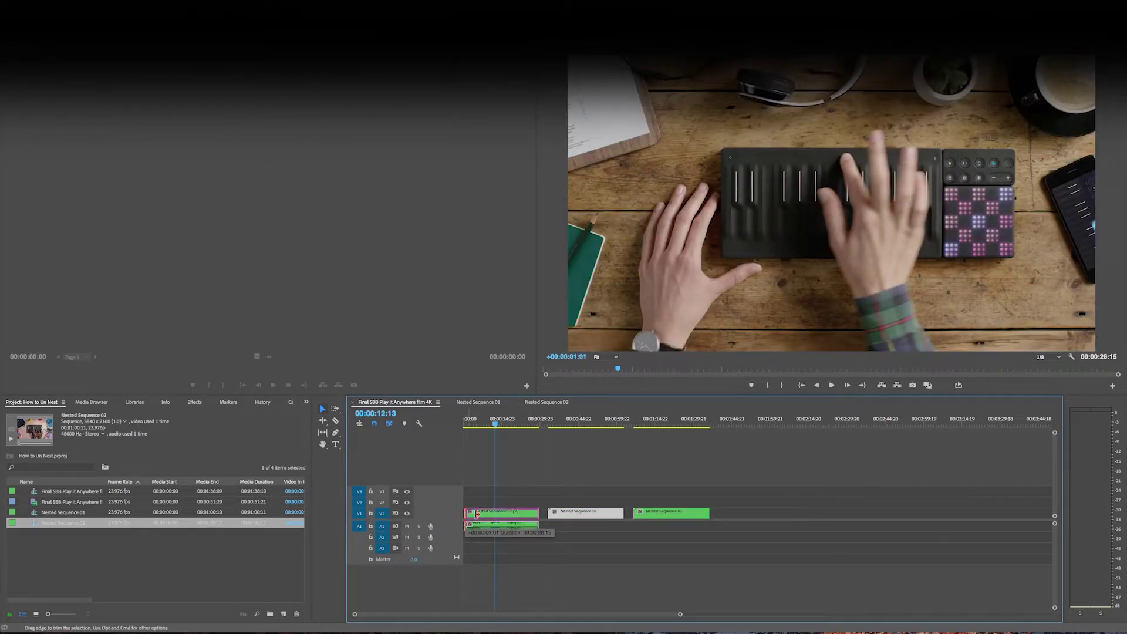
{"action": "left_click_drag", "start_coordinate": [467, 514], "coordinate": [523, 514]}
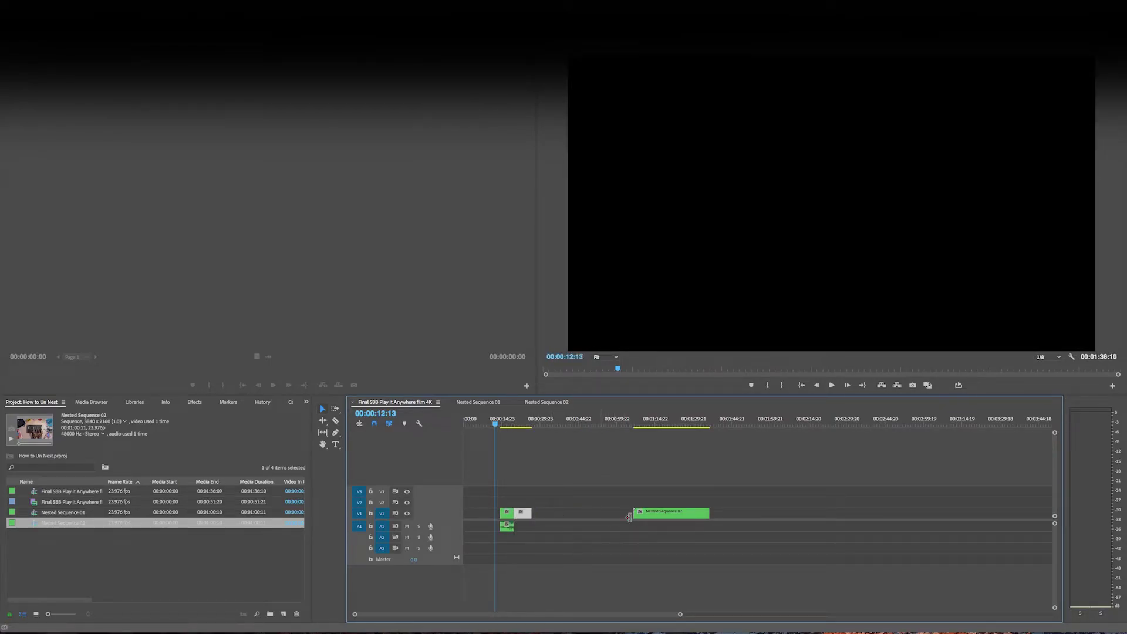
Step: Move the middle clip next to the first, then unlink the first Nested Sequence 02 clip's video from its audio
{"action": "left_click_drag", "start_coordinate": [654, 514], "coordinate": [553, 514]}
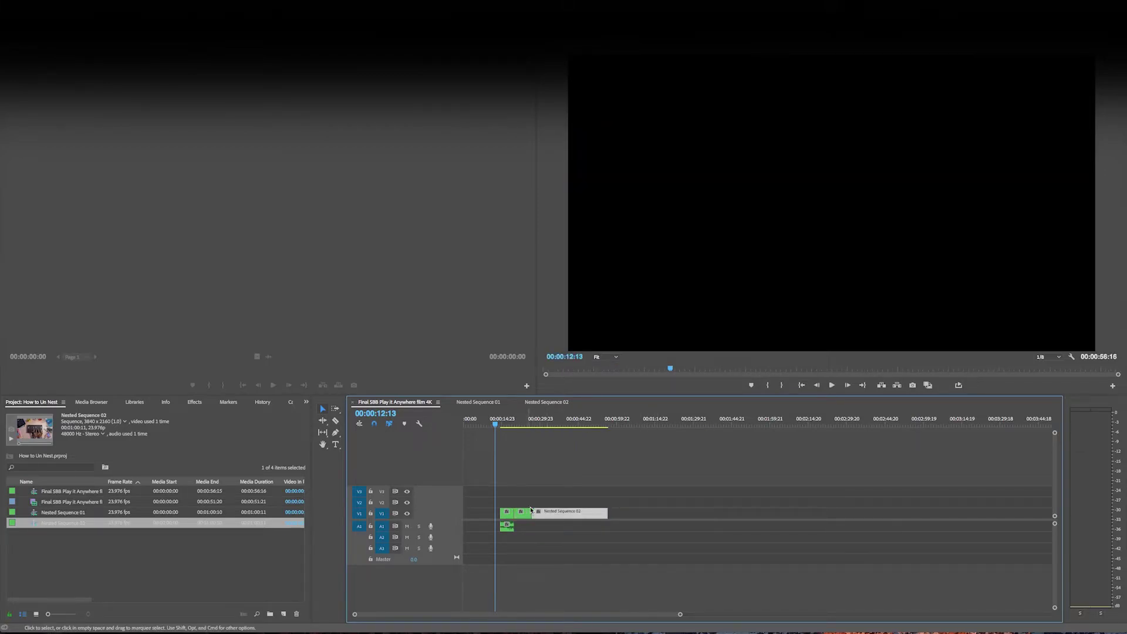
{"action": "left_click", "coordinate": [510, 526]}
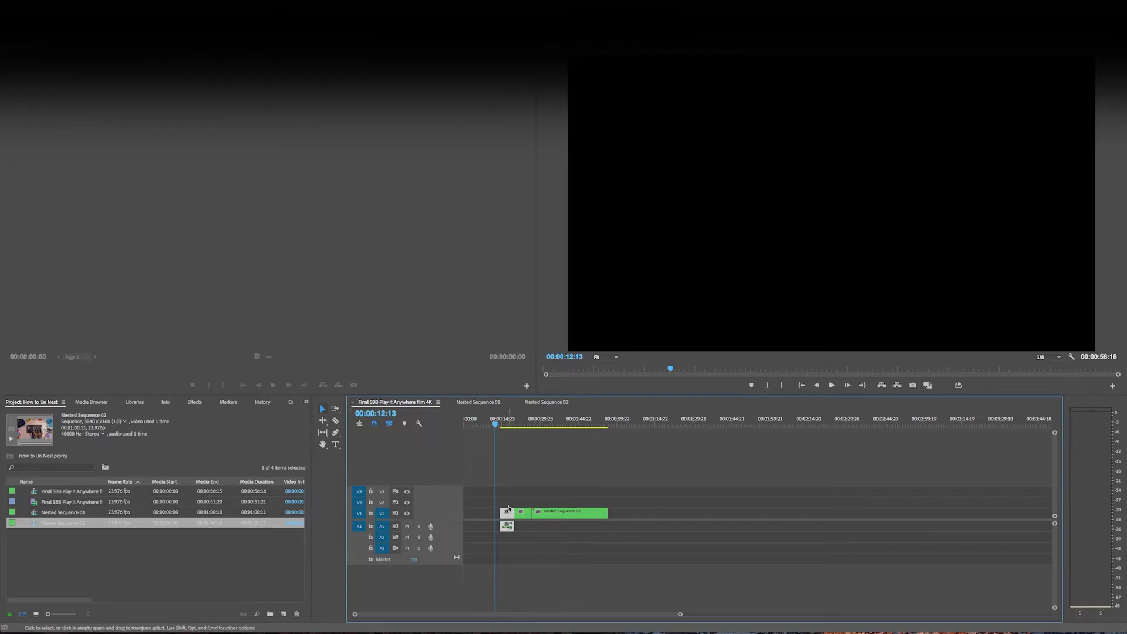
{"action": "key", "text": "backslash"}
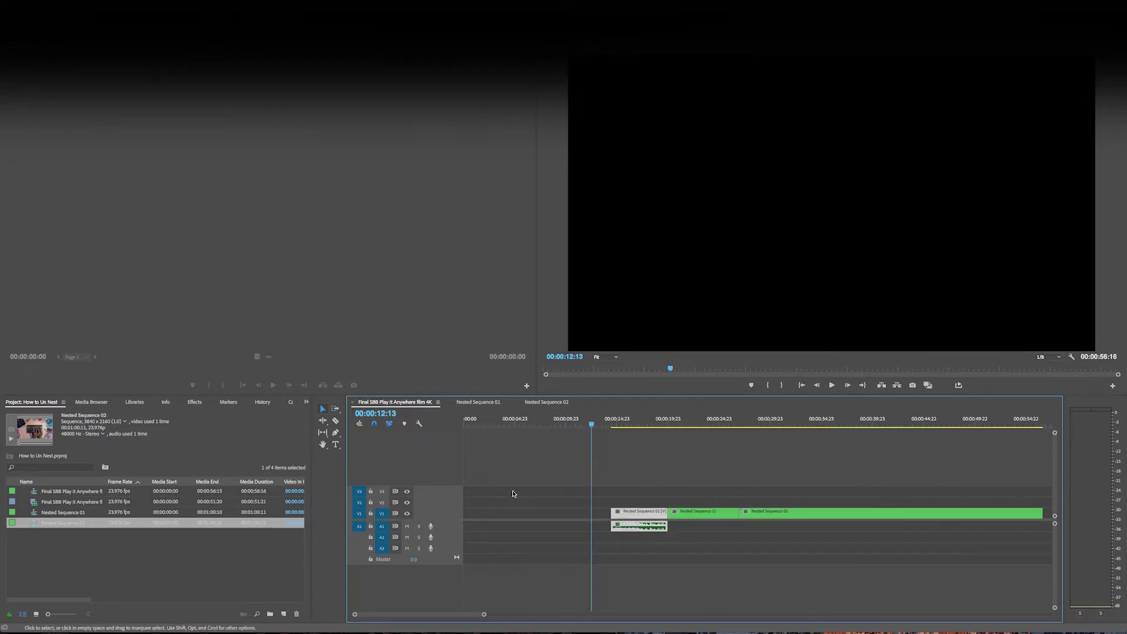
{"action": "scroll", "coordinate": [592, 490], "scroll_direction": "down", "scroll_amount": 3}
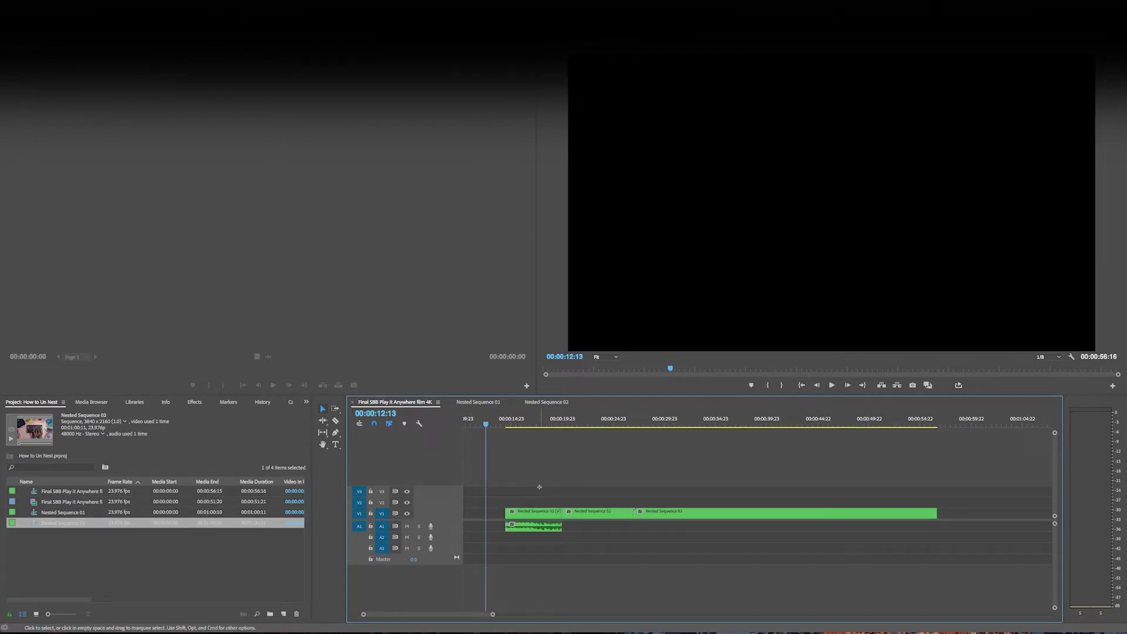
{"action": "left_click", "coordinate": [530, 523]}
{"action": "key", "text": "super+l"}
Step: Use Reveal in Project on the first timeline clip to highlight Nested Sequence 02
{"action": "right_click", "coordinate": [533, 515]}
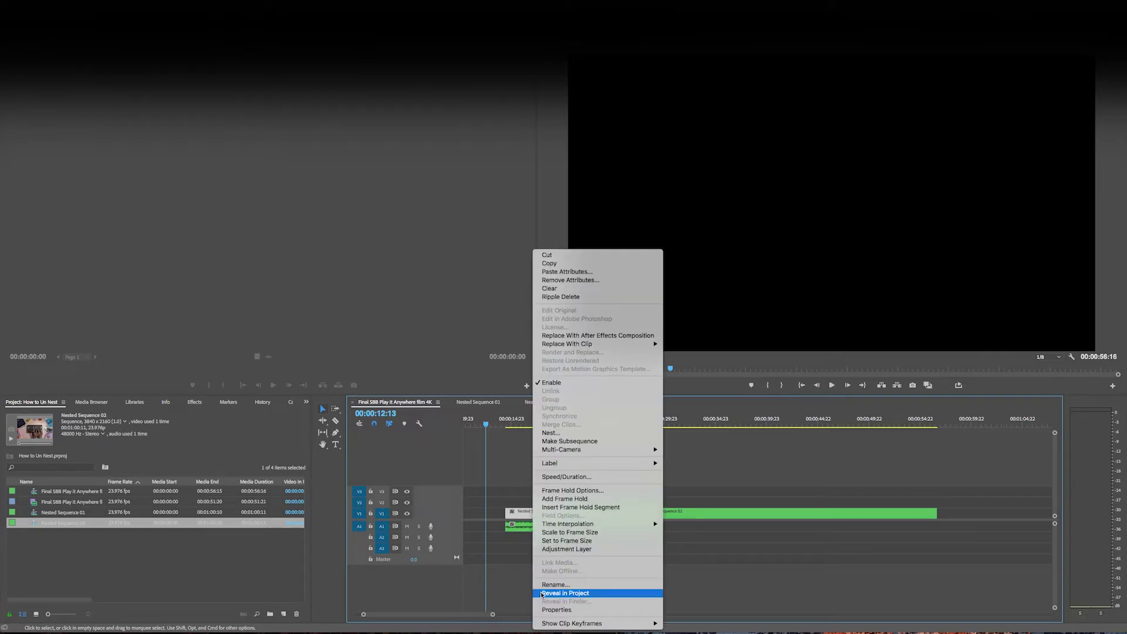
{"action": "left_click", "coordinate": [563, 593]}
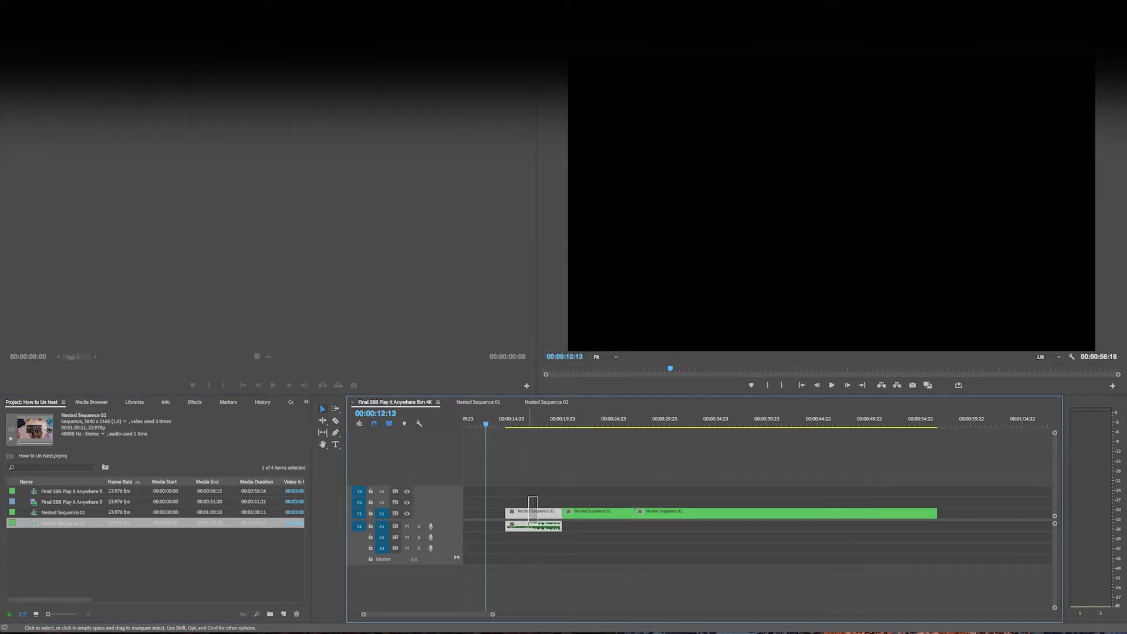
{"action": "right_click", "coordinate": [528, 516]}
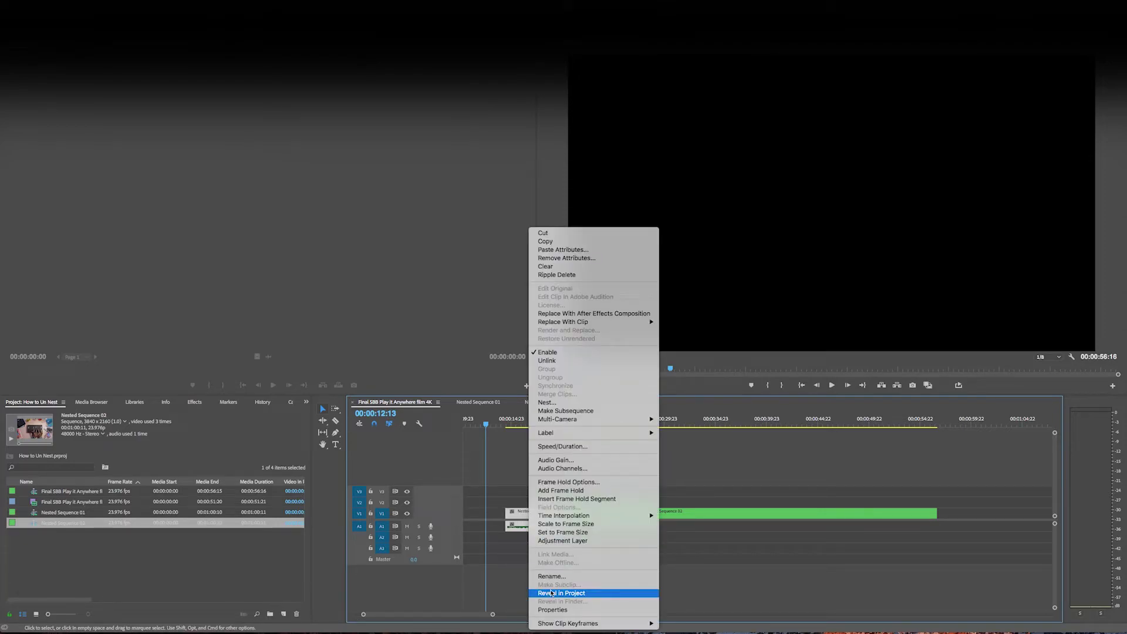
{"action": "left_click", "coordinate": [540, 497]}
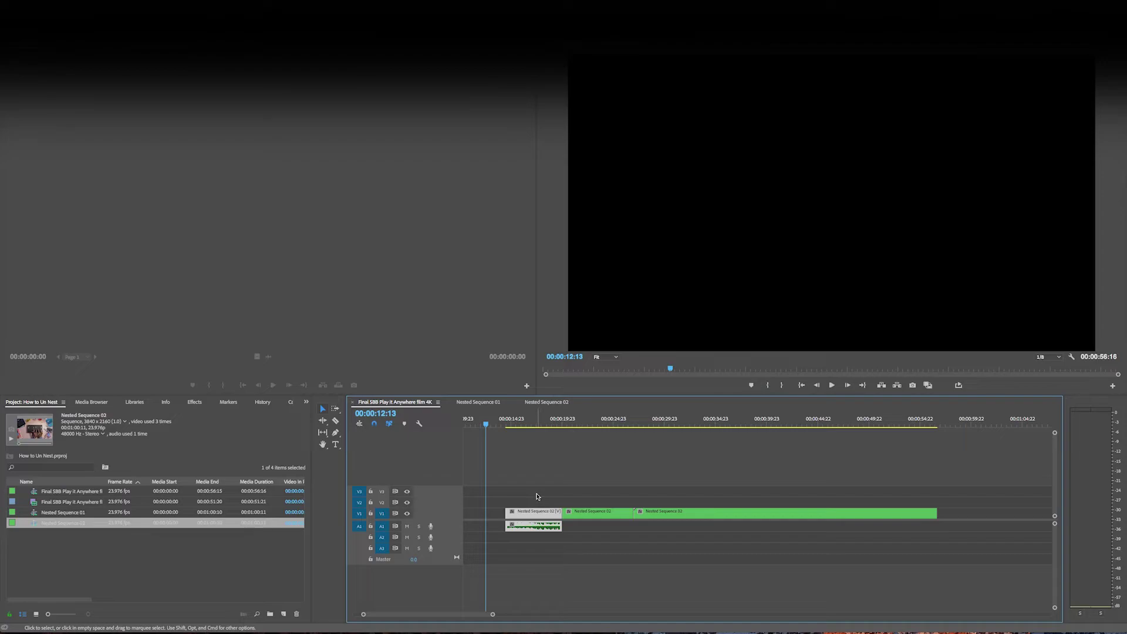
{"action": "left_click", "coordinate": [541, 537]}
{"action": "right_click", "coordinate": [528, 519]}
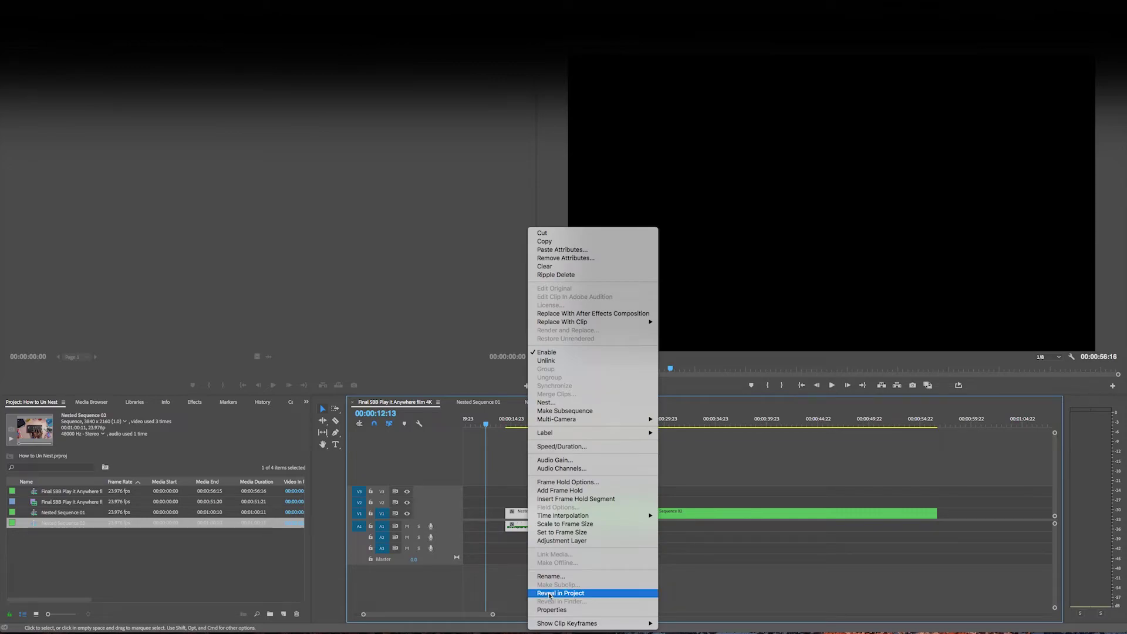
{"action": "left_click", "coordinate": [549, 593]}
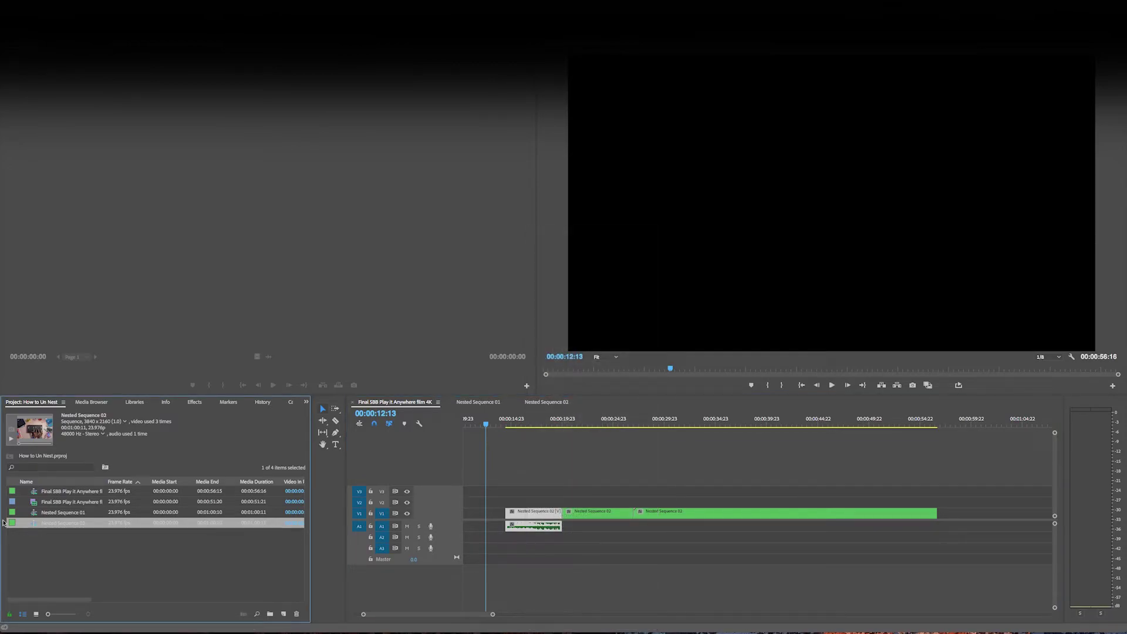
{"action": "left_click_drag", "start_coordinate": [42, 524], "coordinate": [511, 495]}
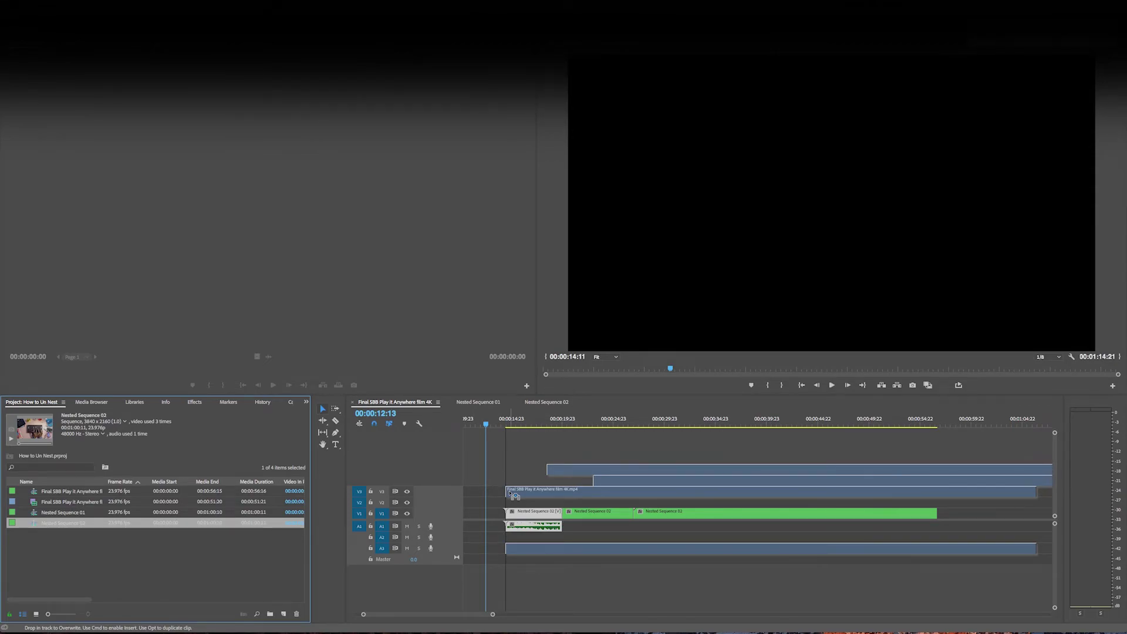
{"action": "left_click_drag", "start_coordinate": [511, 495], "coordinate": [186, 530]}
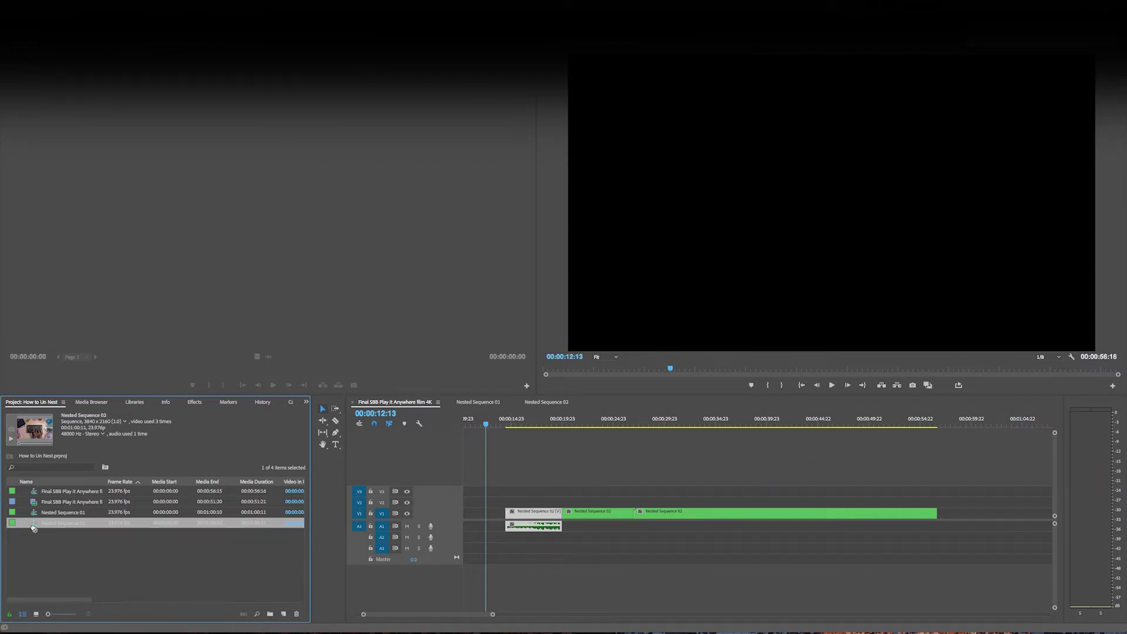
{"action": "left_click", "coordinate": [540, 499]}
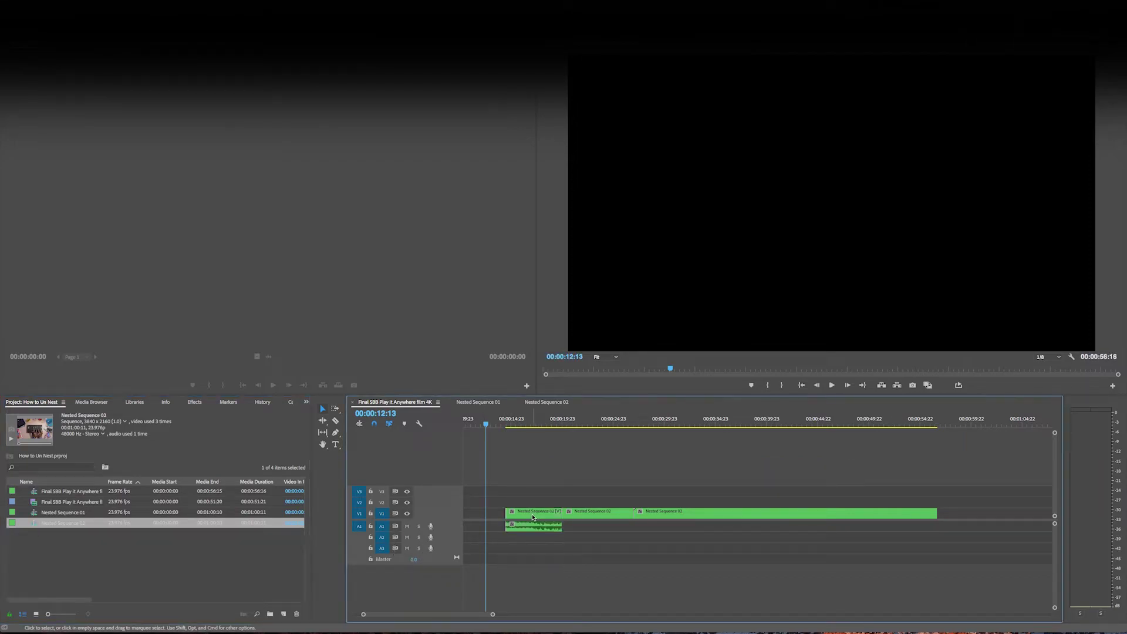
{"action": "left_click", "coordinate": [533, 515]}
Step: View Nested Sequence 02's clips at 00:00:16:06, return, and reveal it in the Project panel
{"action": "left_click", "coordinate": [523, 422]}
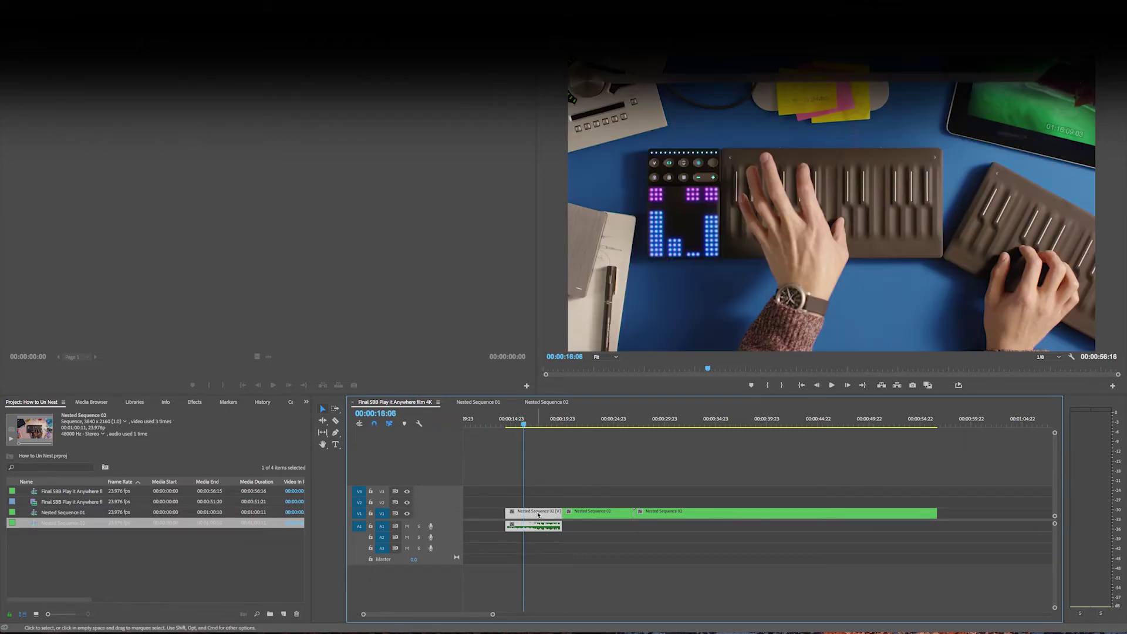
{"action": "double_click", "coordinate": [538, 514]}
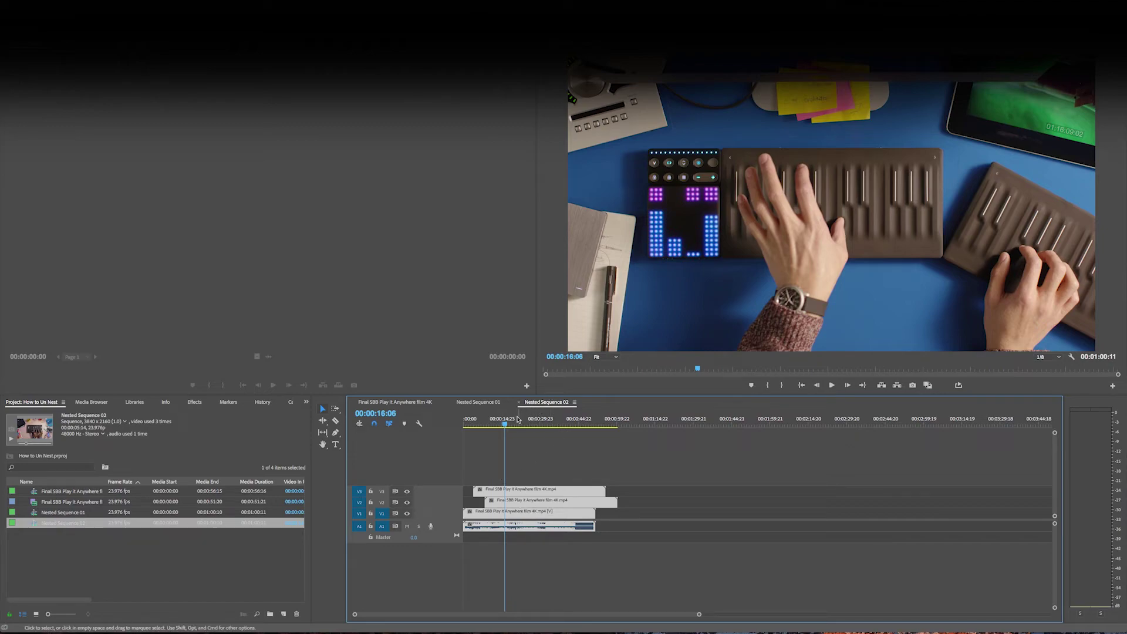
{"action": "left_click", "coordinate": [428, 402]}
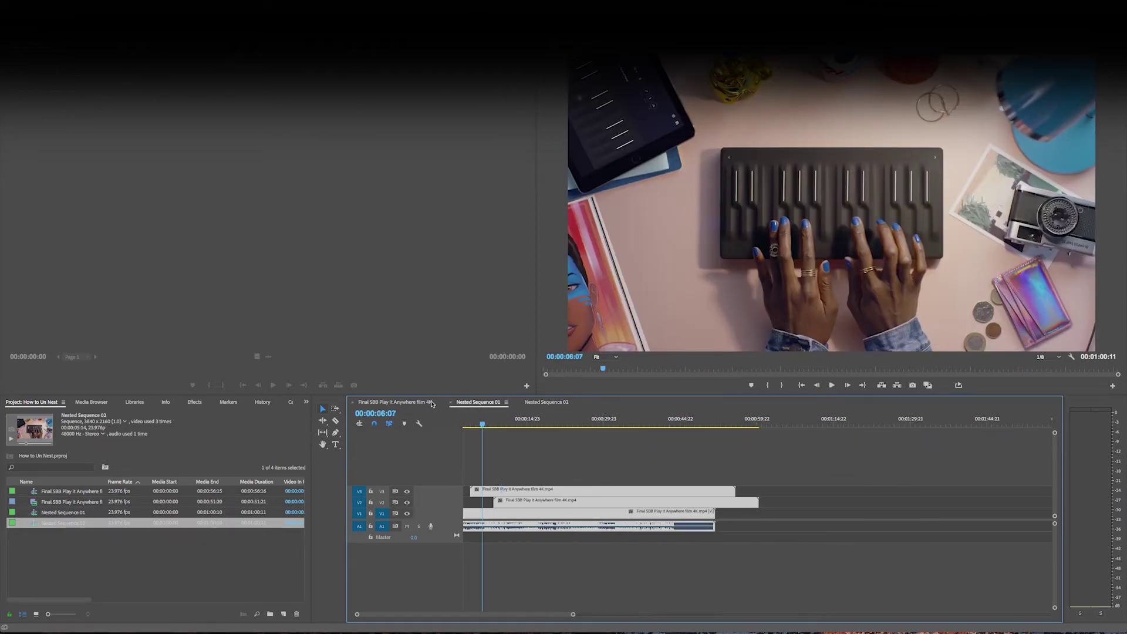
{"action": "right_click", "coordinate": [532, 514]}
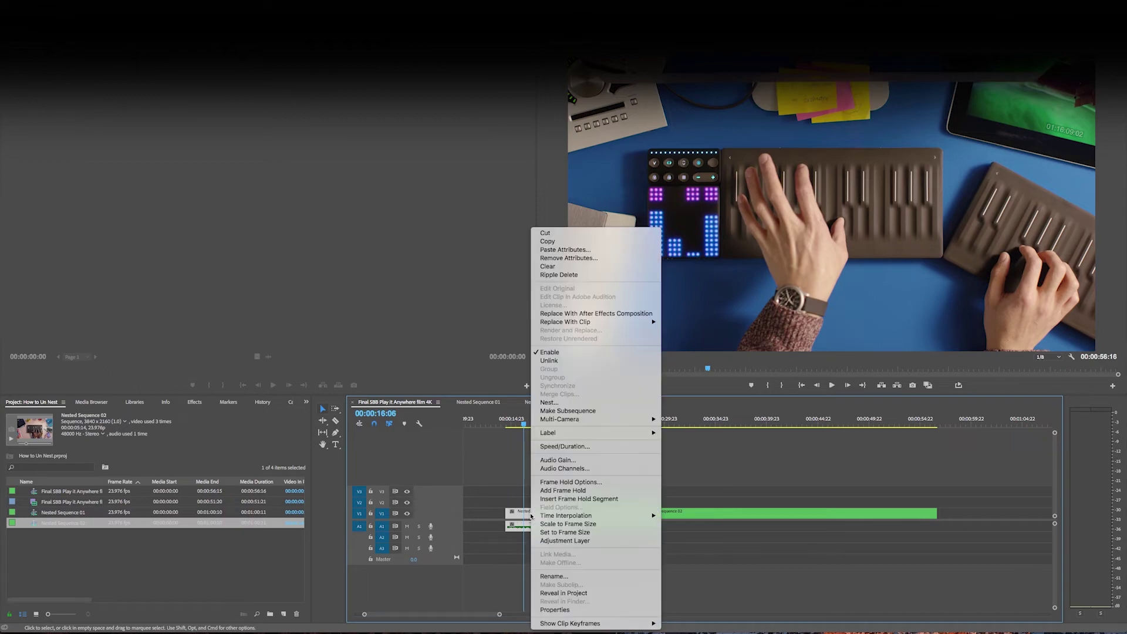
{"action": "left_click", "coordinate": [552, 593]}
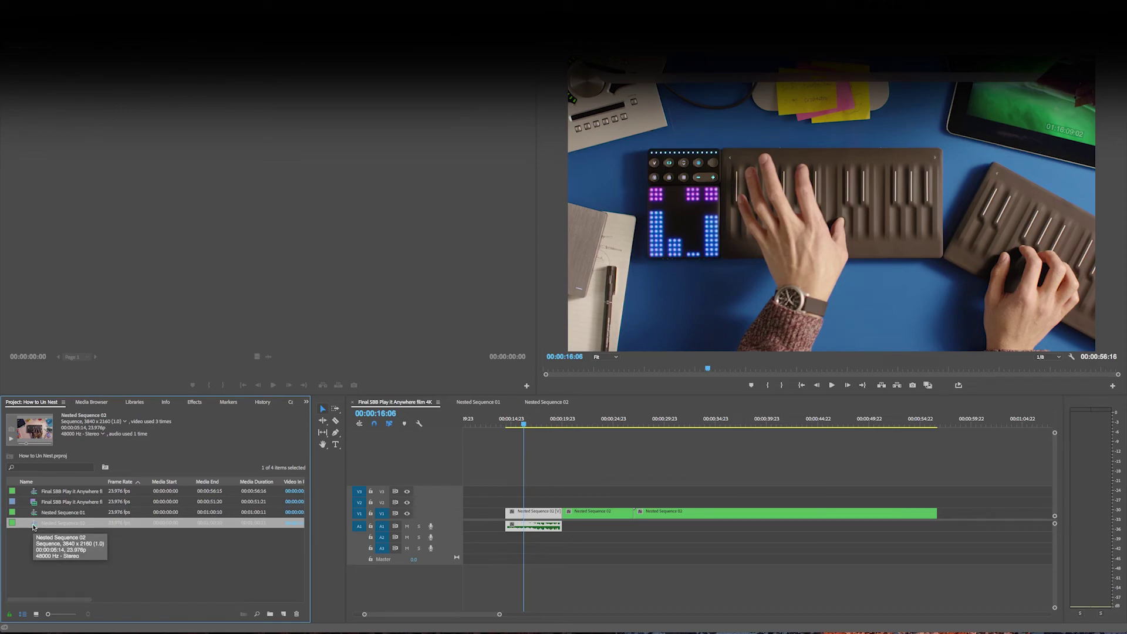
Step: Drop Nested Sequence 02's individual clips onto V2 above the first clip, then reveal the second clip's source
{"action": "left_click_drag", "start_coordinate": [34, 527], "coordinate": [543, 506]}
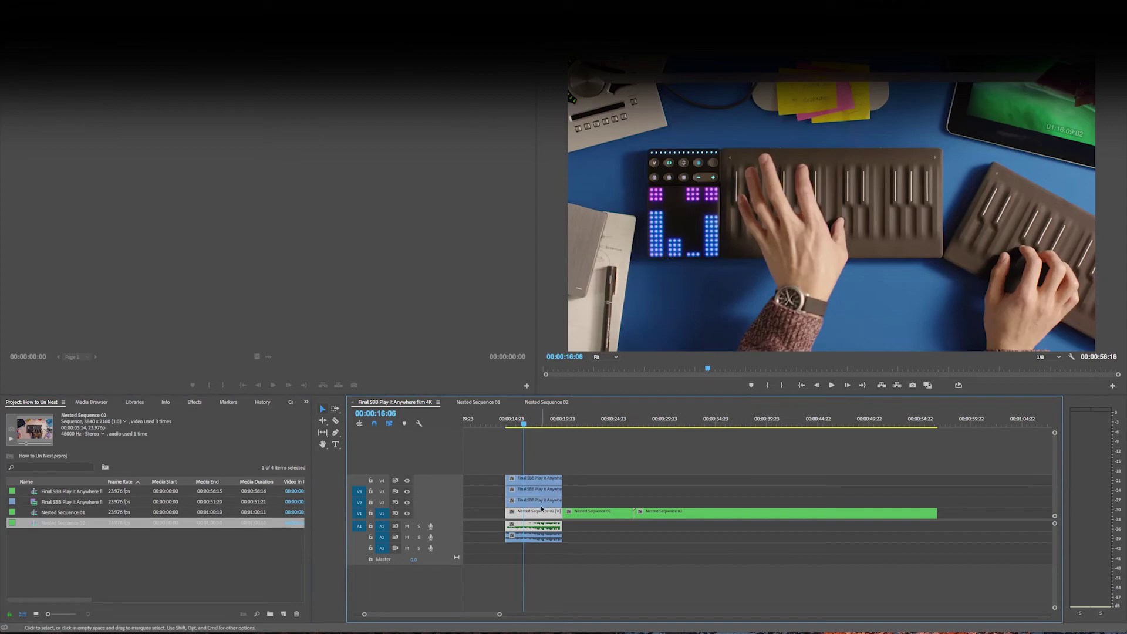
{"action": "left_click", "coordinate": [594, 515]}
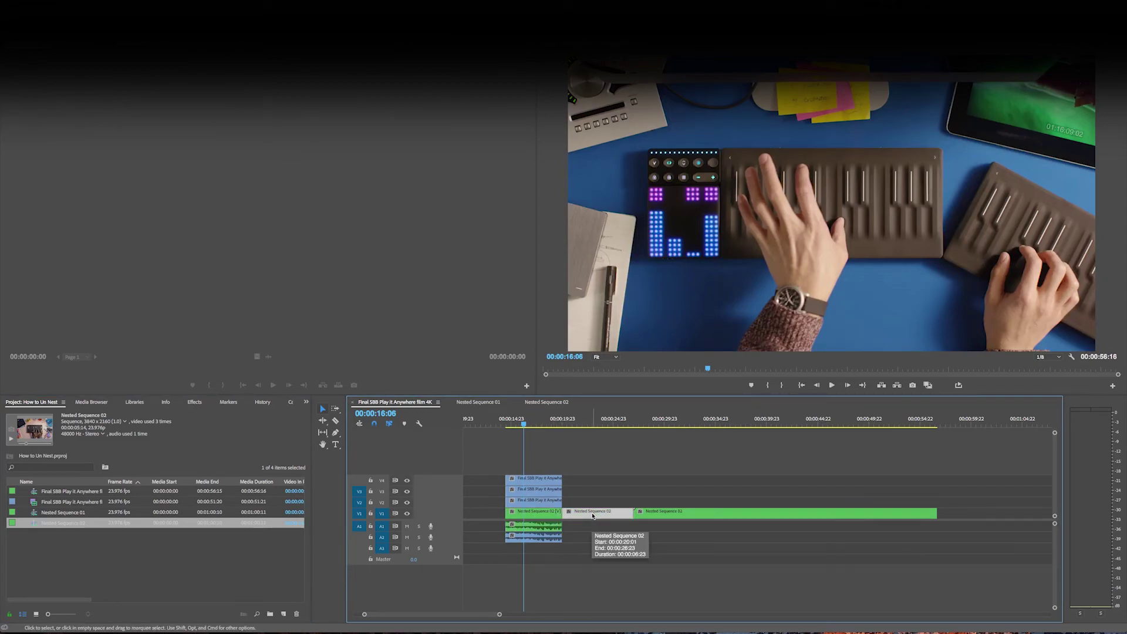
{"action": "right_click", "coordinate": [593, 515]}
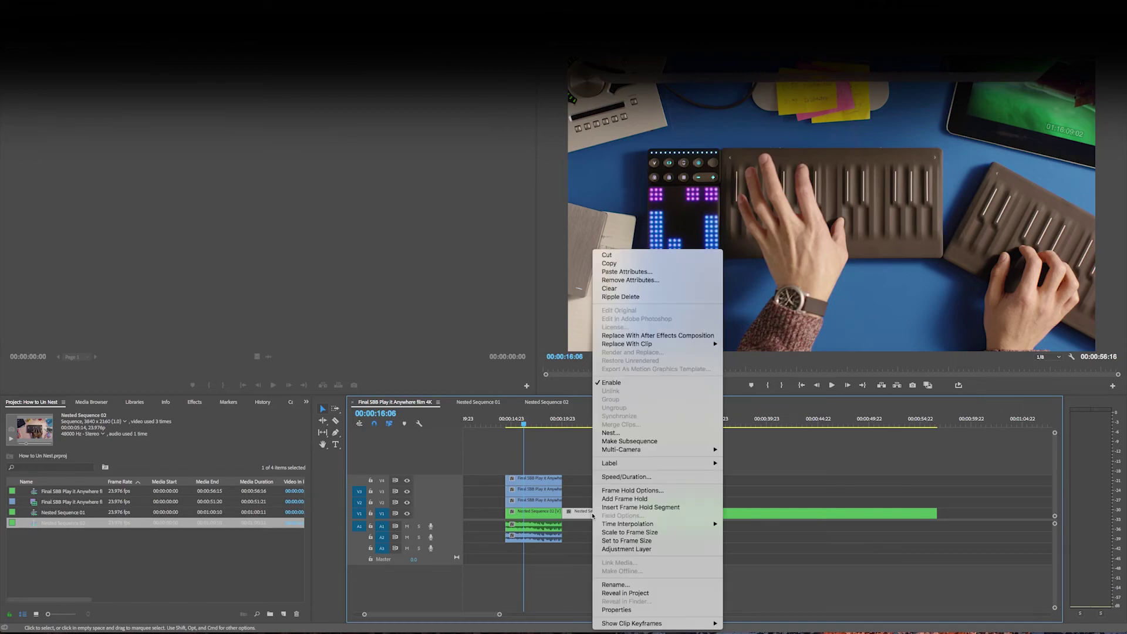
{"action": "left_click", "coordinate": [623, 593]}
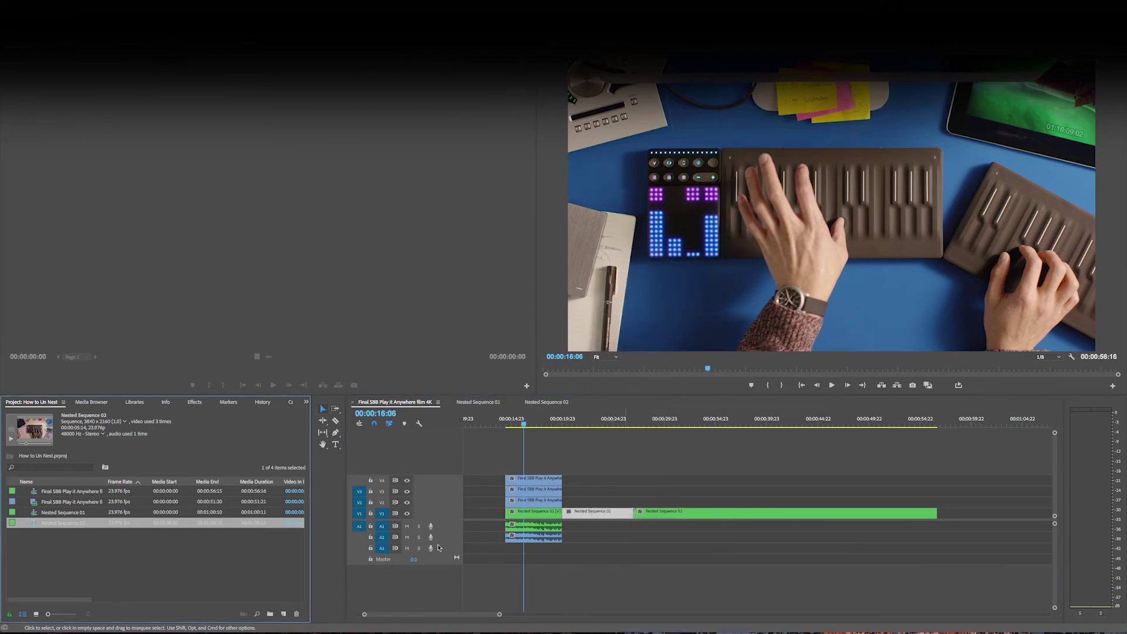
Step: Check the second nested clip's contents, then drag Nested Sequence 02's clips onto the tracks above it
{"action": "left_click_drag", "start_coordinate": [24, 522], "coordinate": [70, 517]}
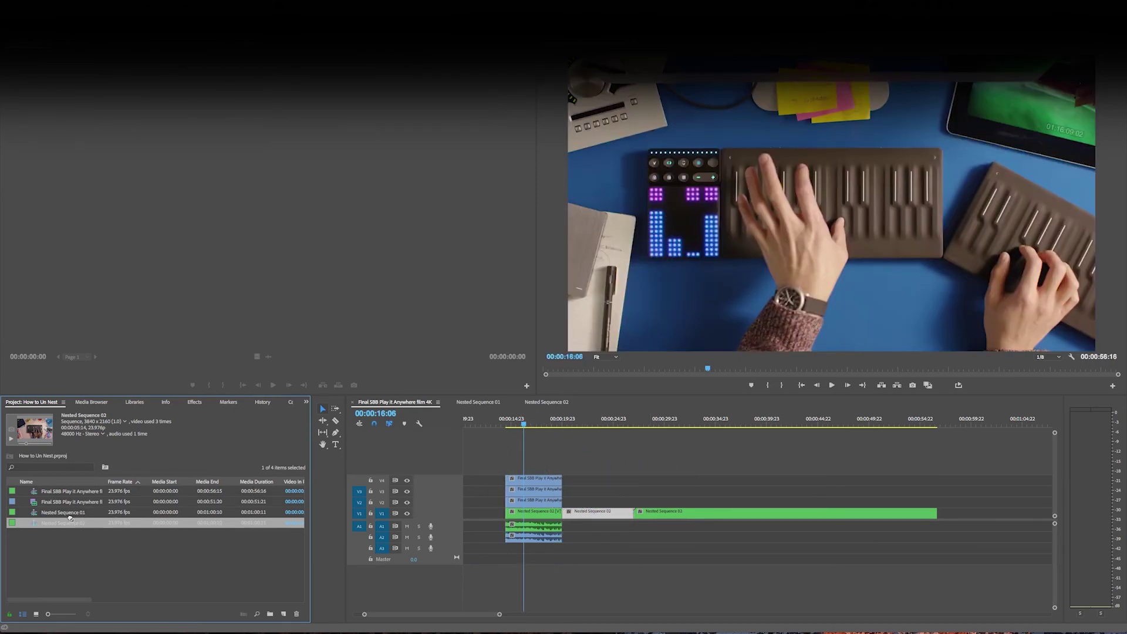
{"action": "double_click", "coordinate": [588, 515]}
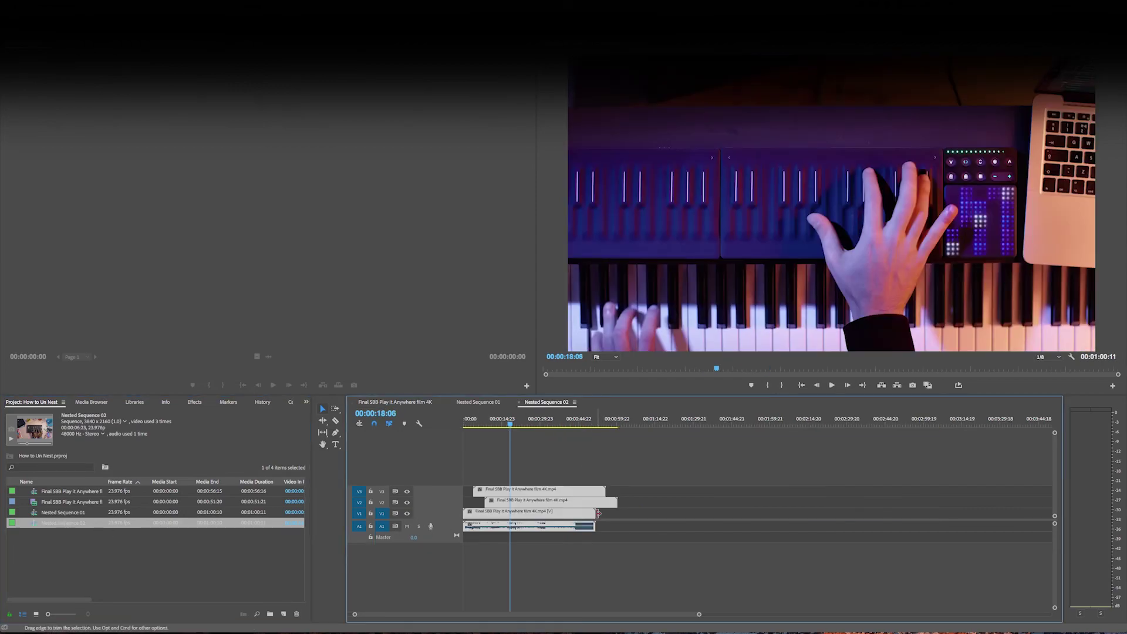
{"action": "left_click", "coordinate": [405, 403]}
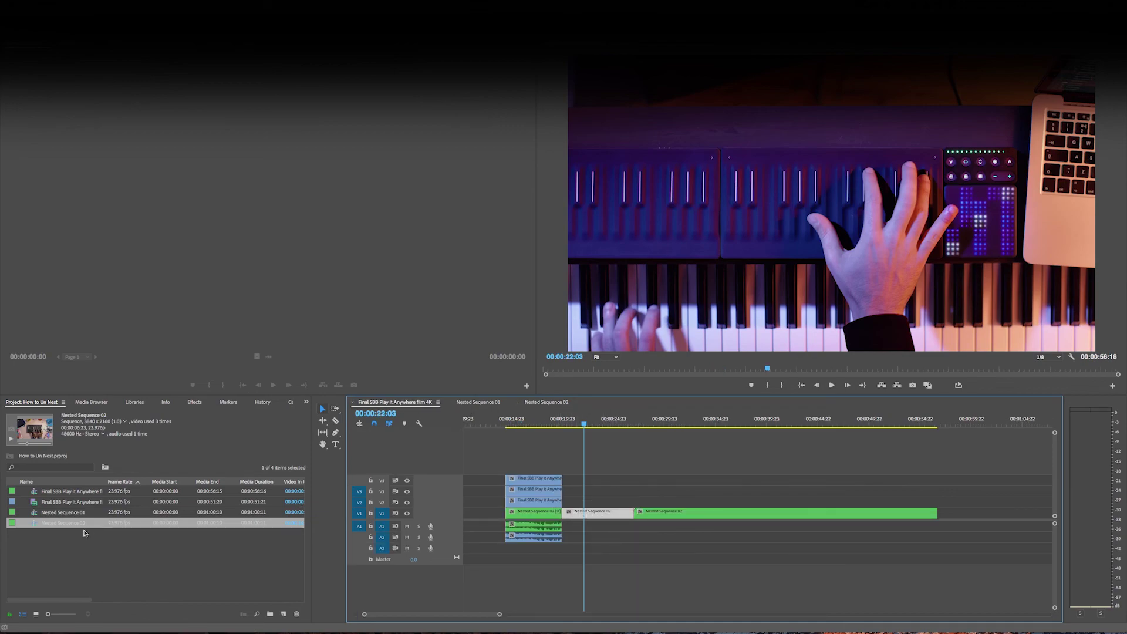
{"action": "left_click_drag", "start_coordinate": [35, 525], "coordinate": [605, 503]}
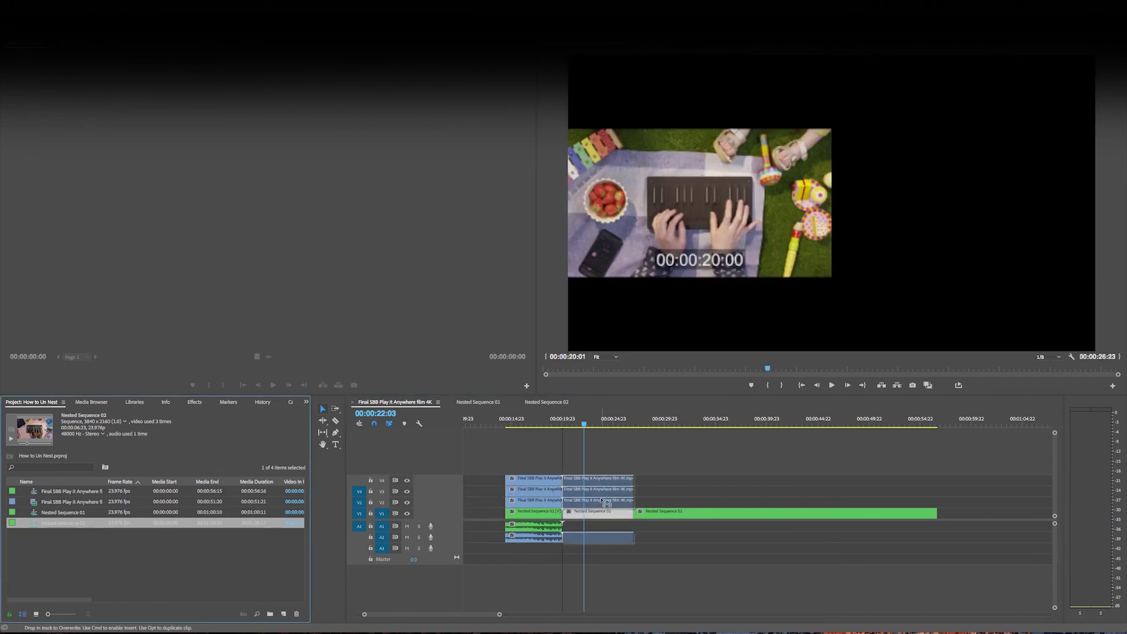